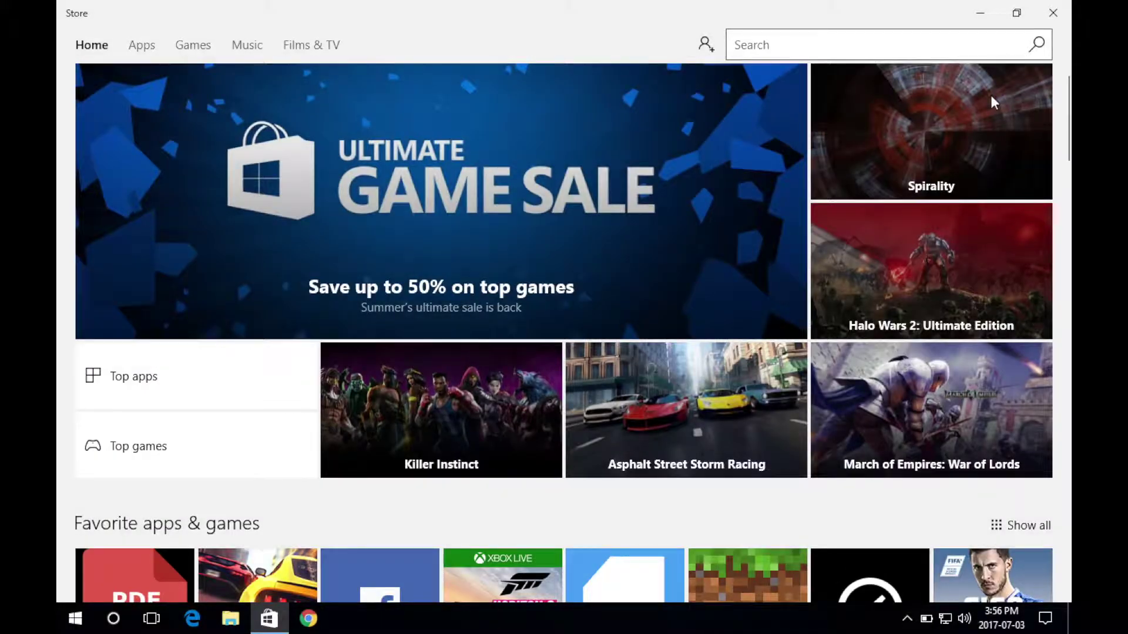
scroll(991, 103, down, 2)
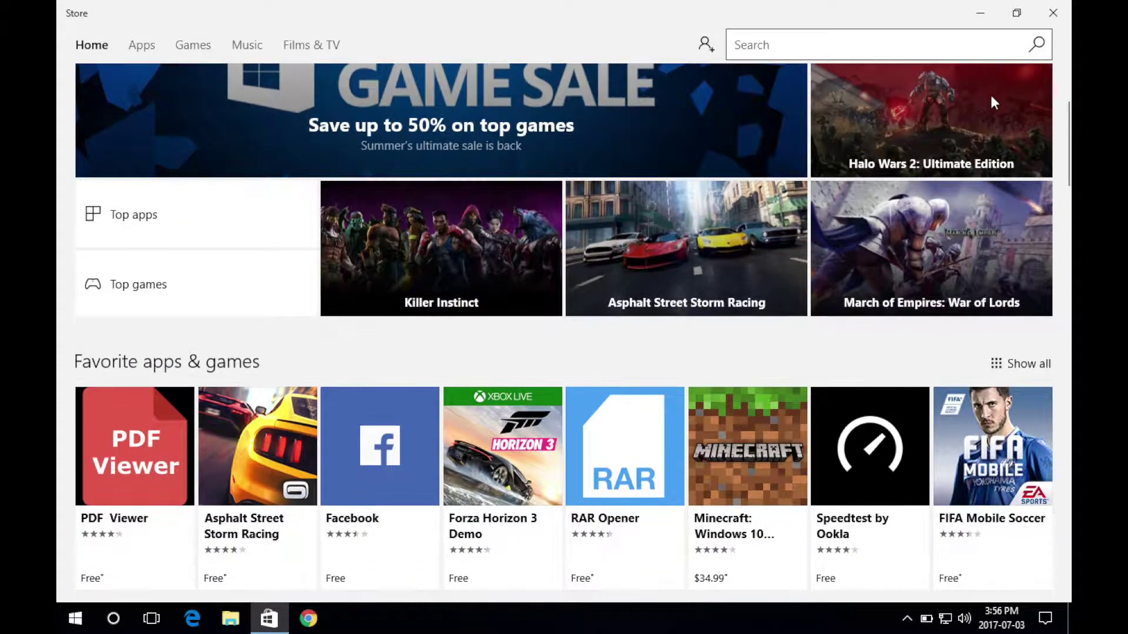
scroll(992, 103, down, 2)
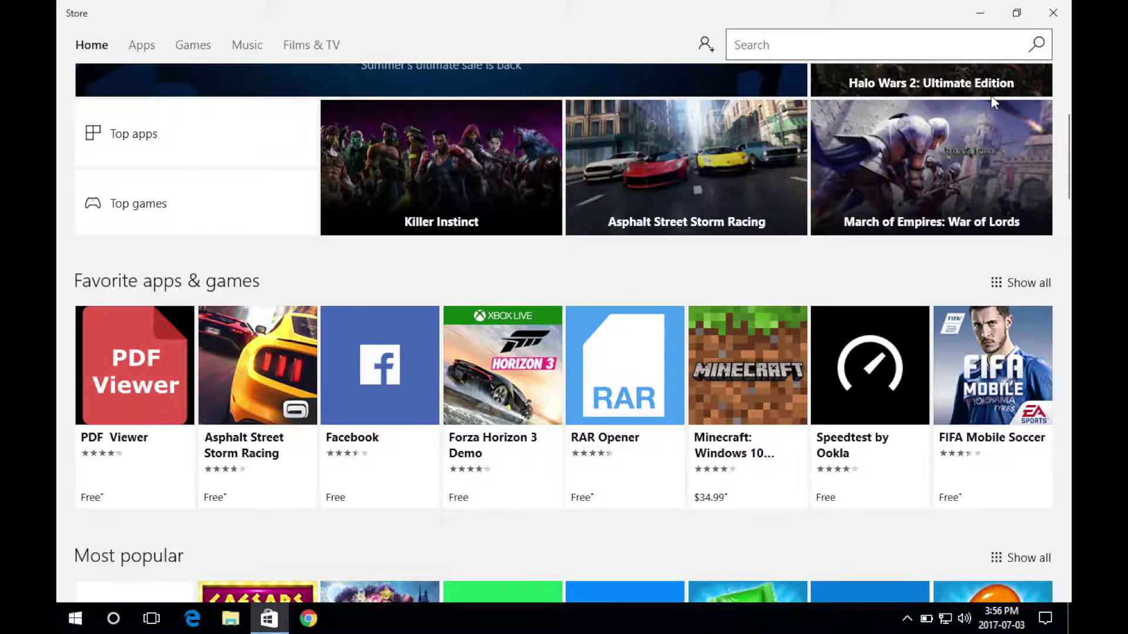
scroll(991, 102, down, 1)
scroll(992, 98, down, 1)
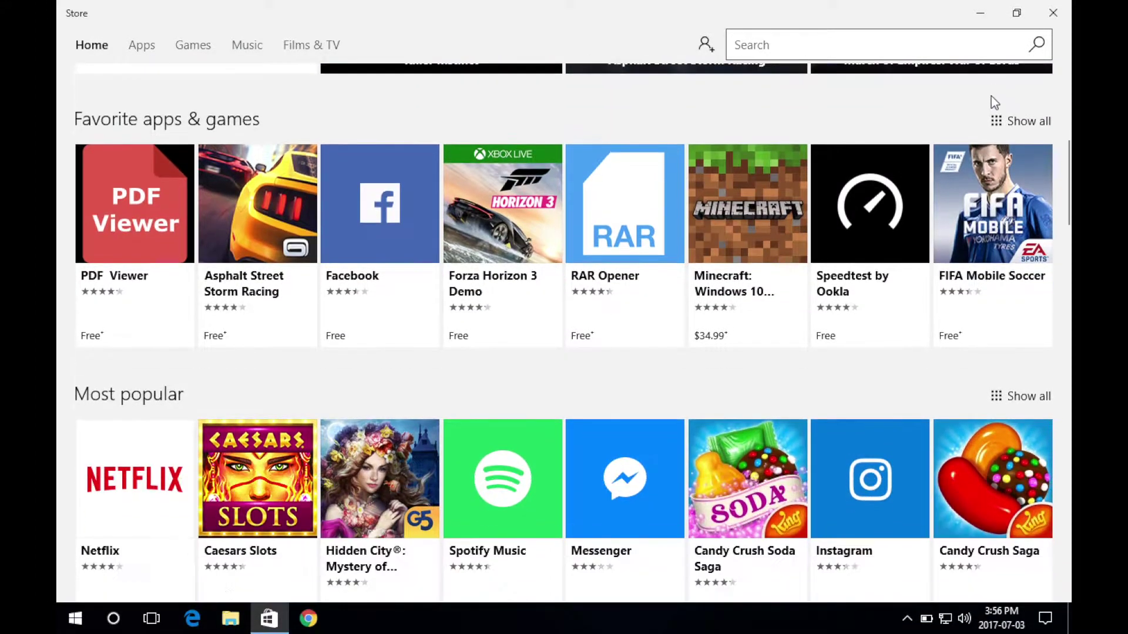
scroll(994, 103, down, 1)
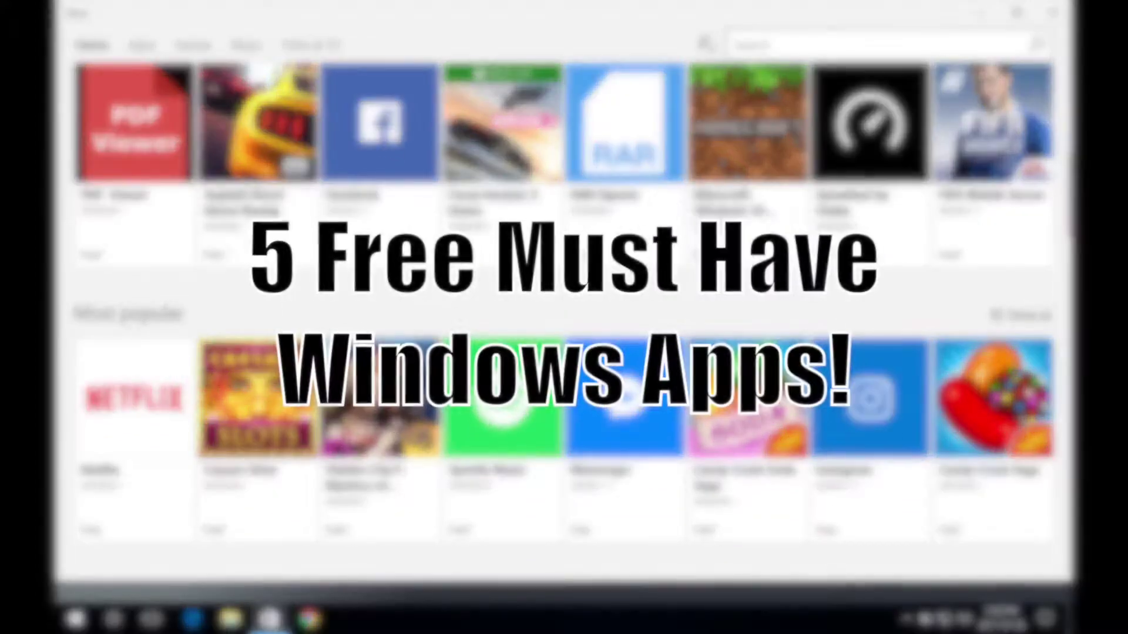
scroll(564, 336, down, 1)
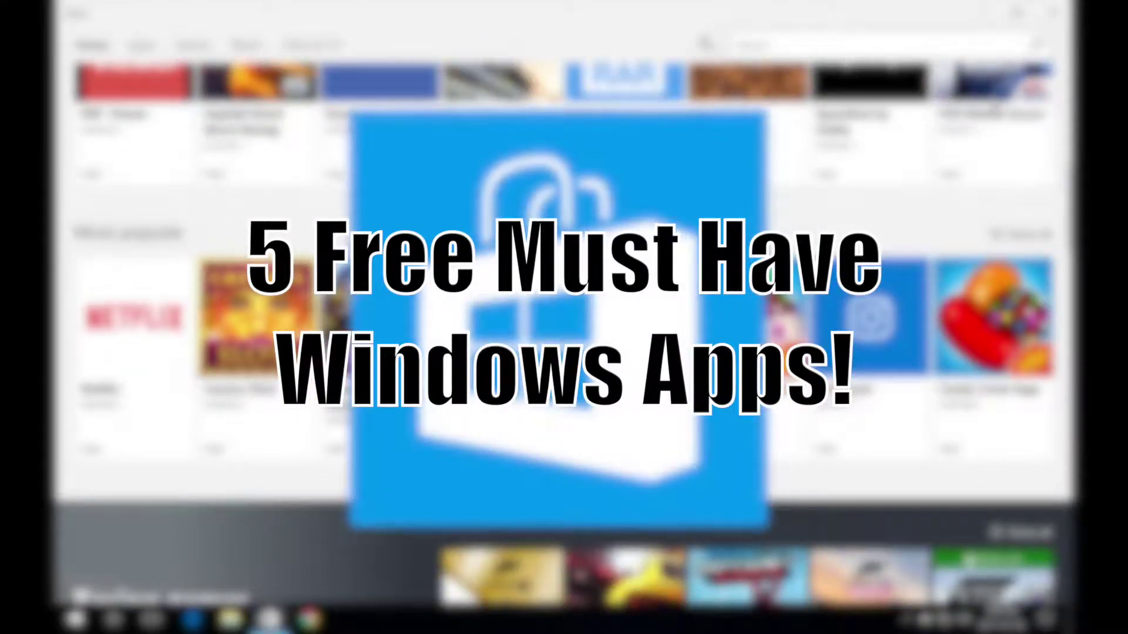
scroll(994, 103, down, 1)
scroll(994, 104, down, 1)
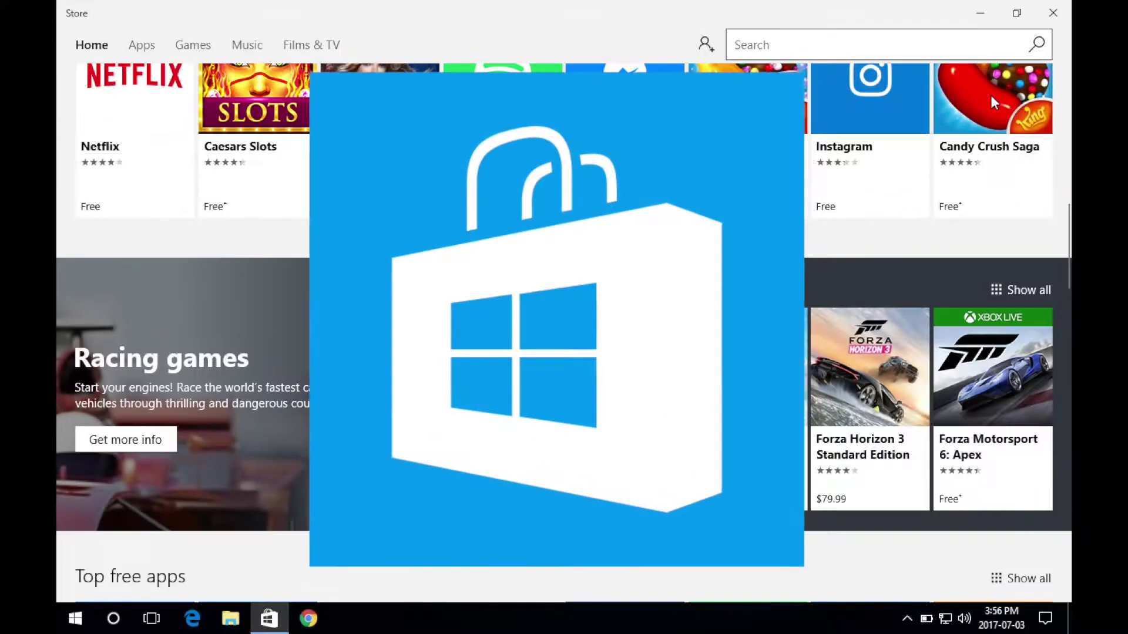
scroll(991, 95, down, 1)
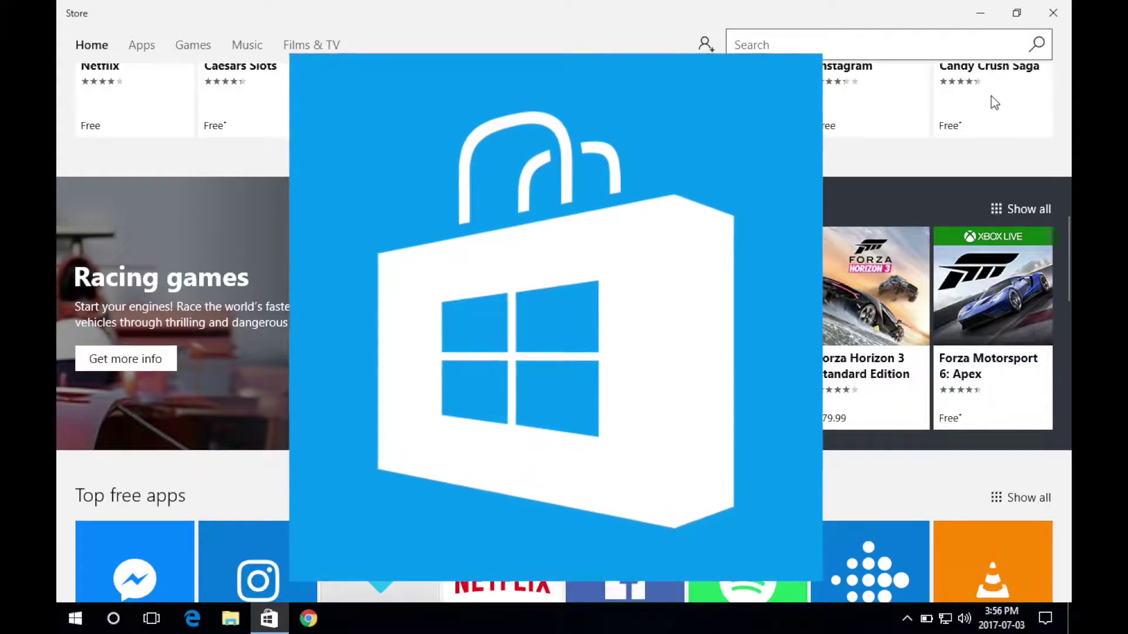
scroll(992, 102, down, 1)
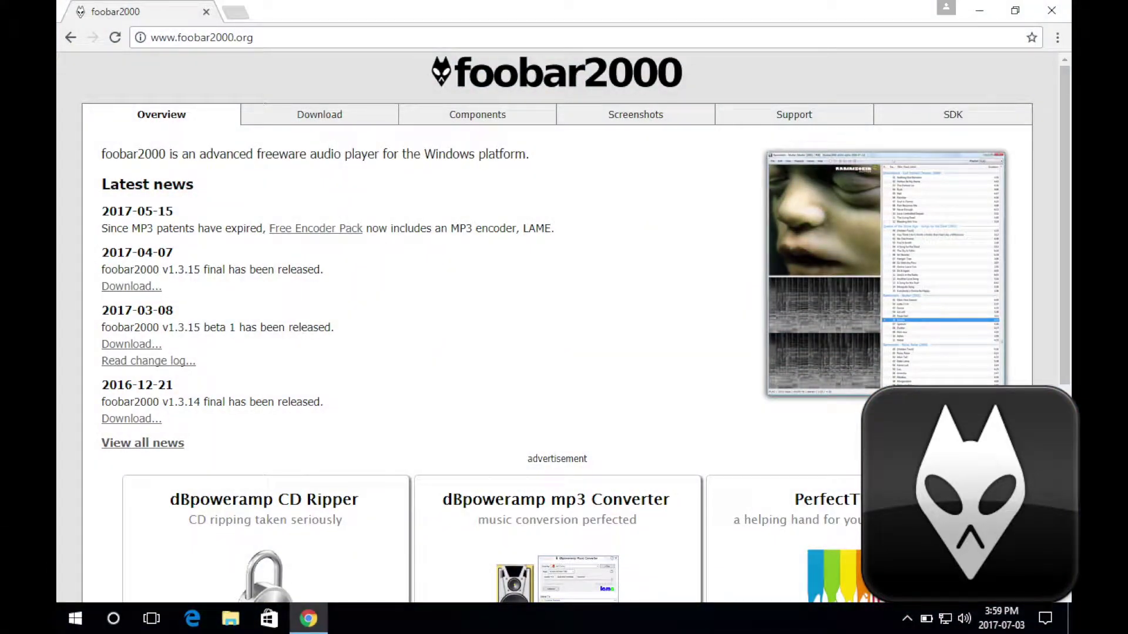
scroll(564, 326, down, 1)
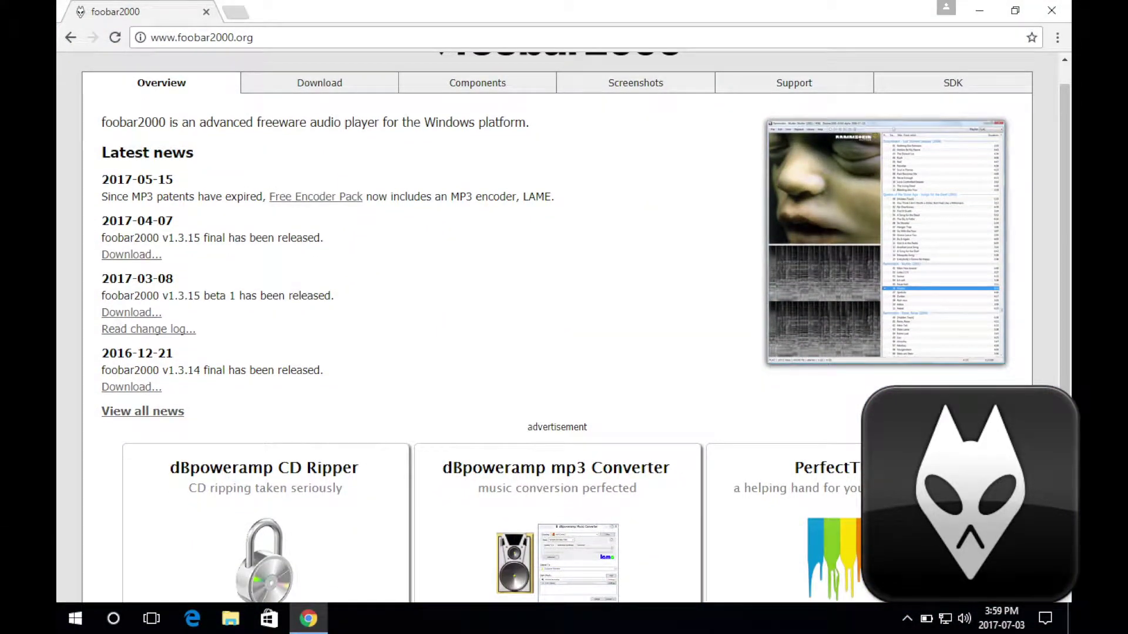
scroll(564, 326, down, 1)
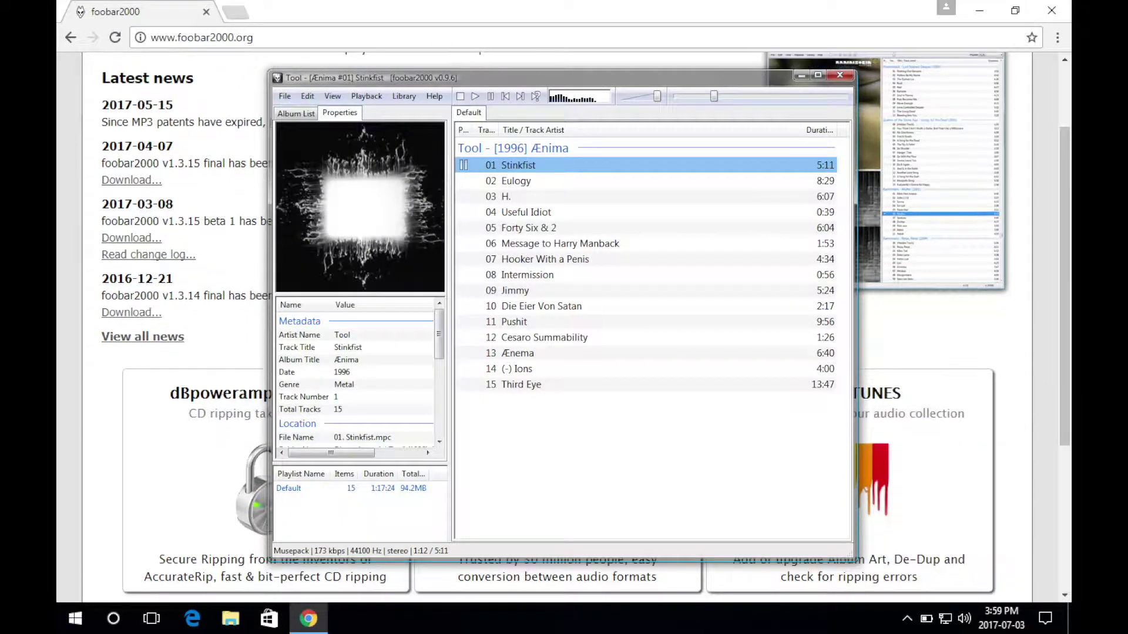
scroll(565, 326, down, 1)
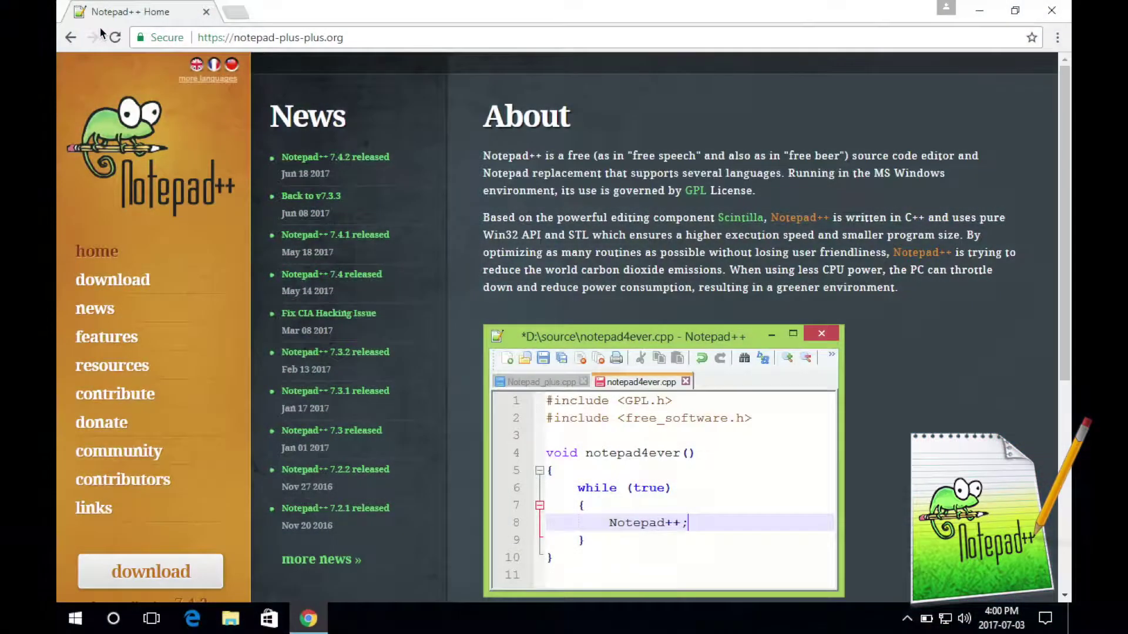
scroll(101, 33, down, 1)
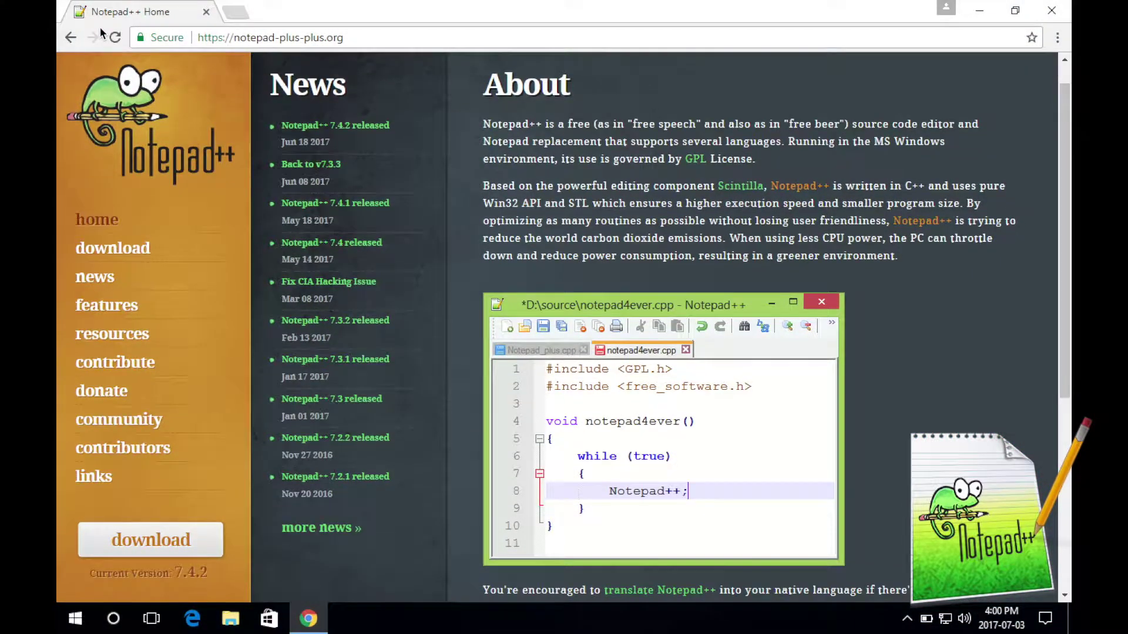
scroll(101, 33, down, 1)
scroll(100, 32, down, 1)
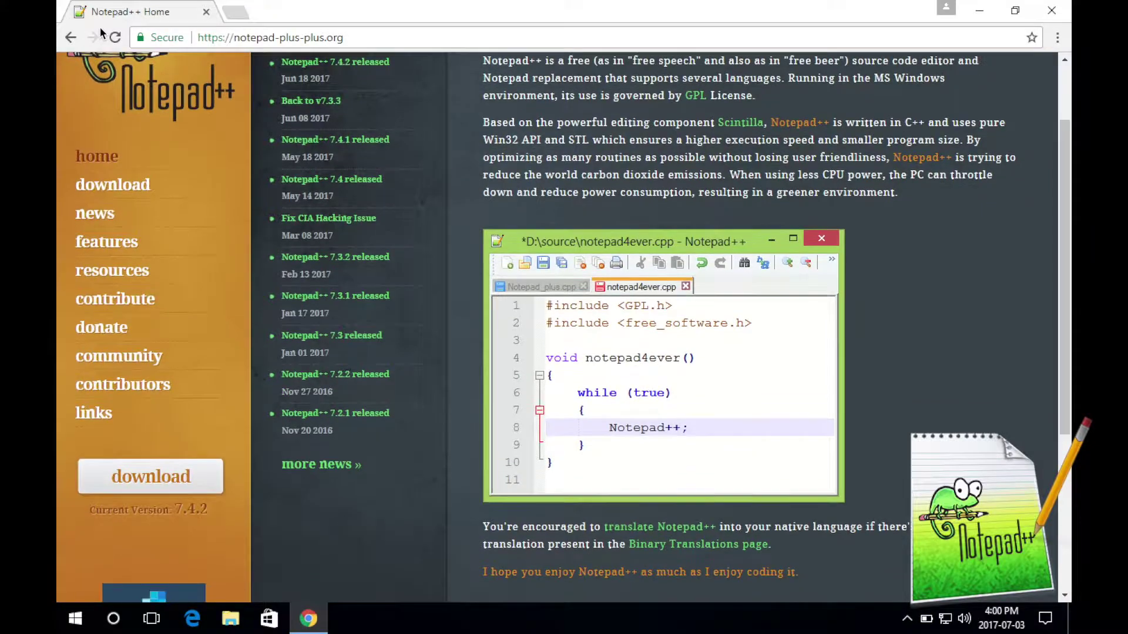
scroll(100, 32, down, 1)
scroll(100, 28, down, 1)
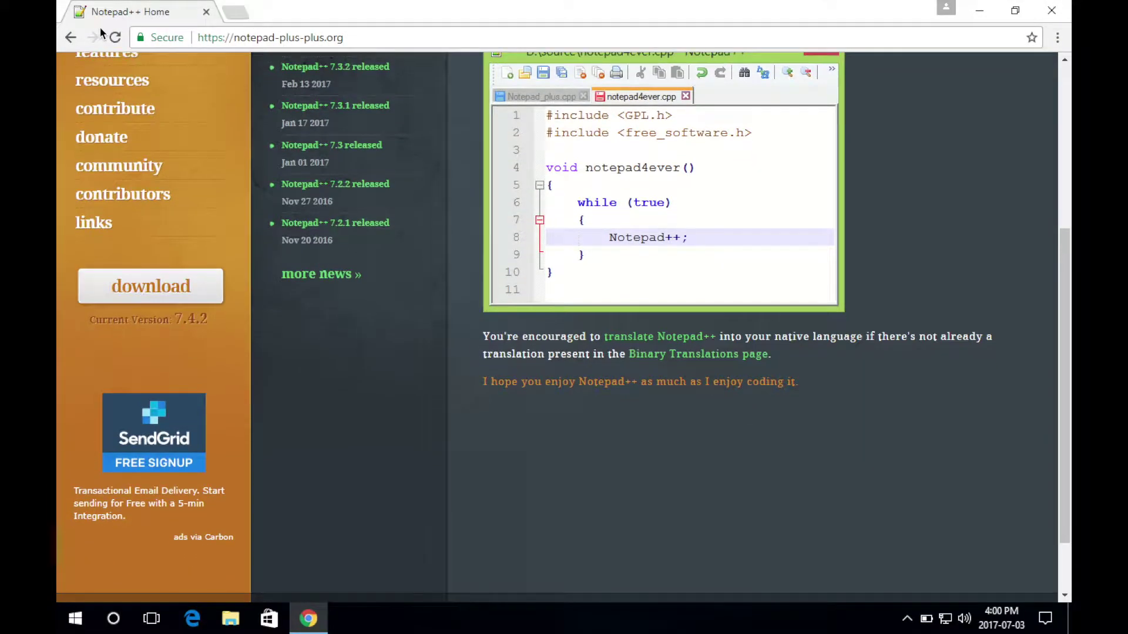
scroll(100, 27, down, 1)
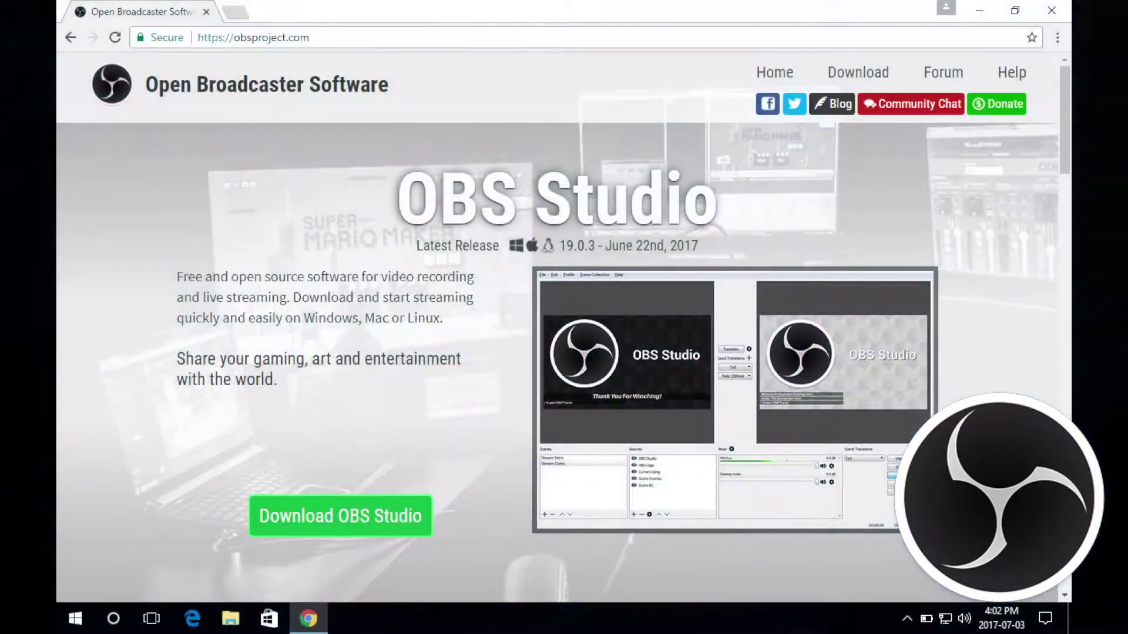
scroll(563, 353, down, 1)
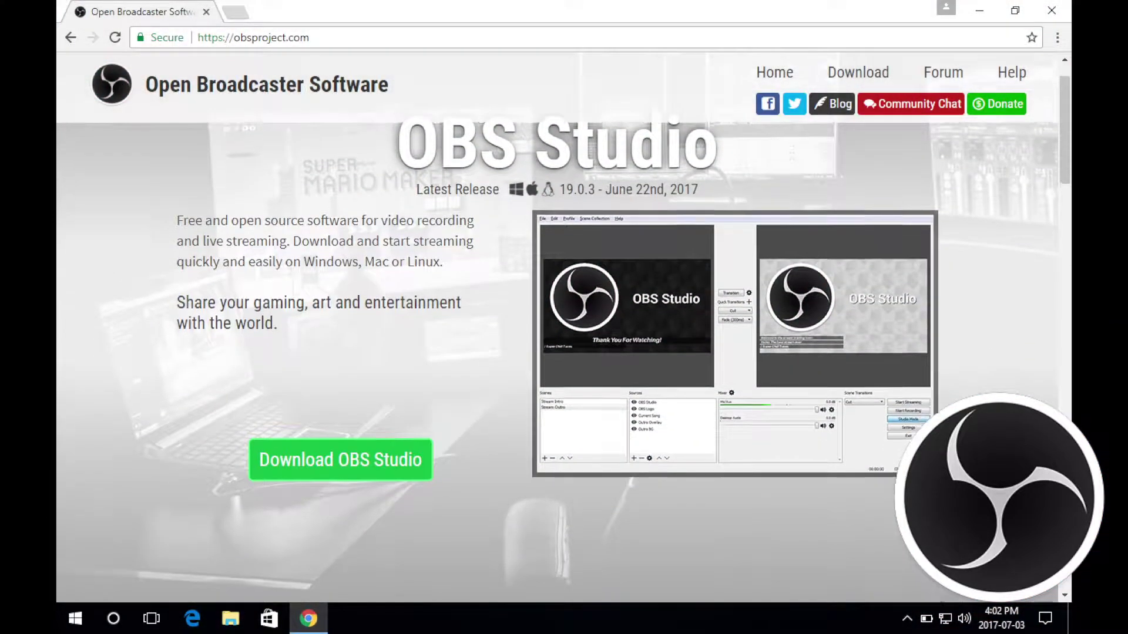
scroll(564, 353, down, 1)
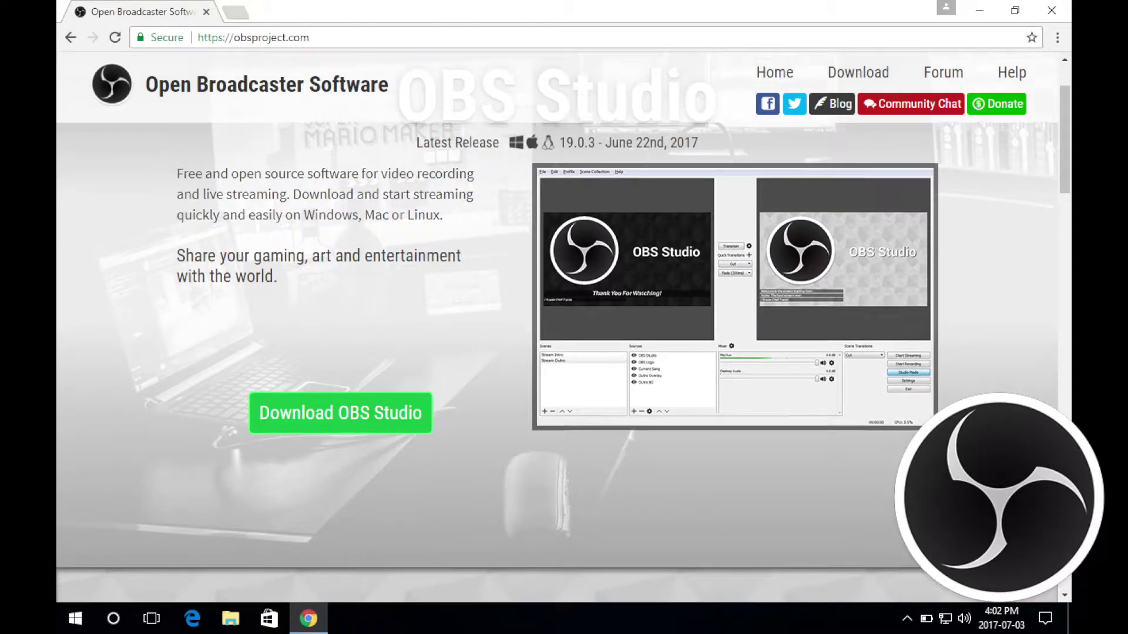
scroll(564, 353, down, 1)
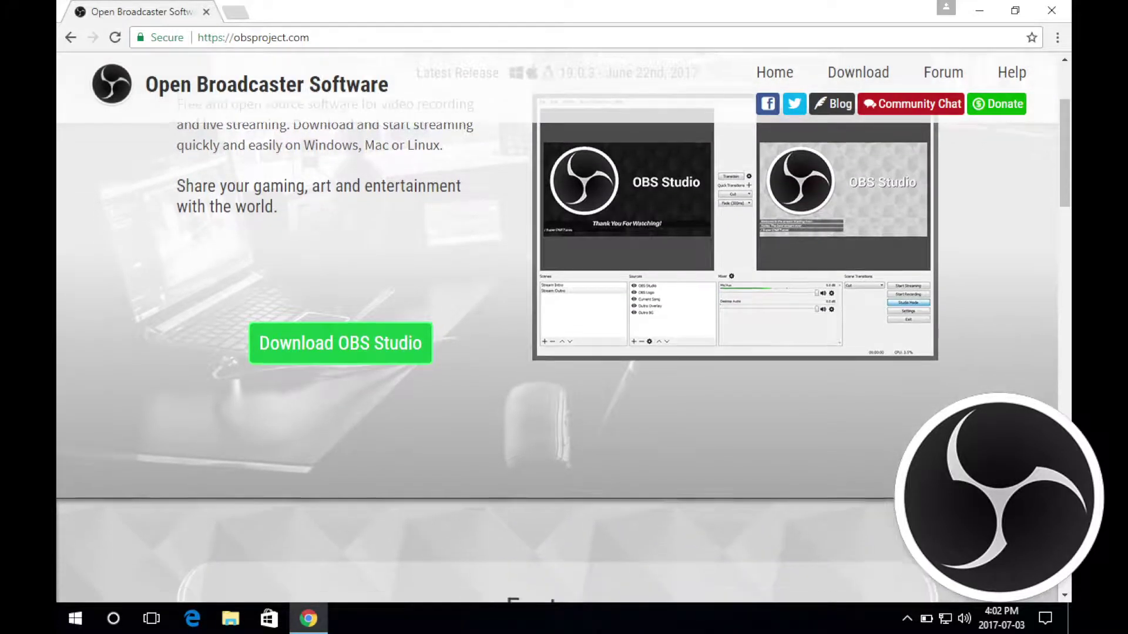
scroll(564, 352, down, 1)
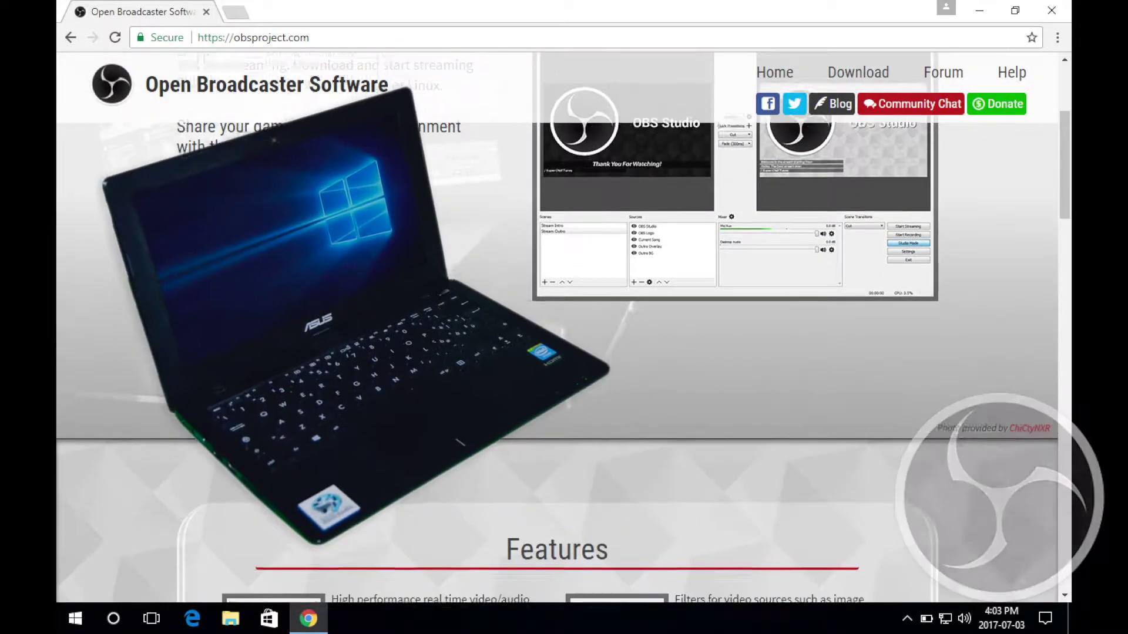
scroll(565, 352, down, 1)
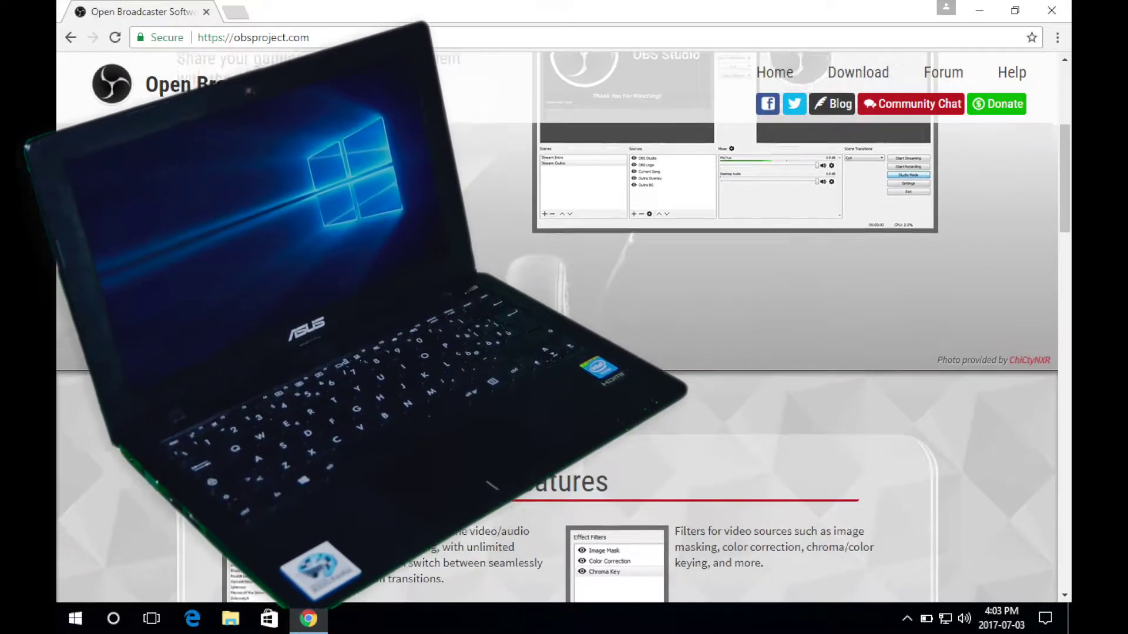
scroll(564, 353, down, 1)
scroll(565, 352, down, 1)
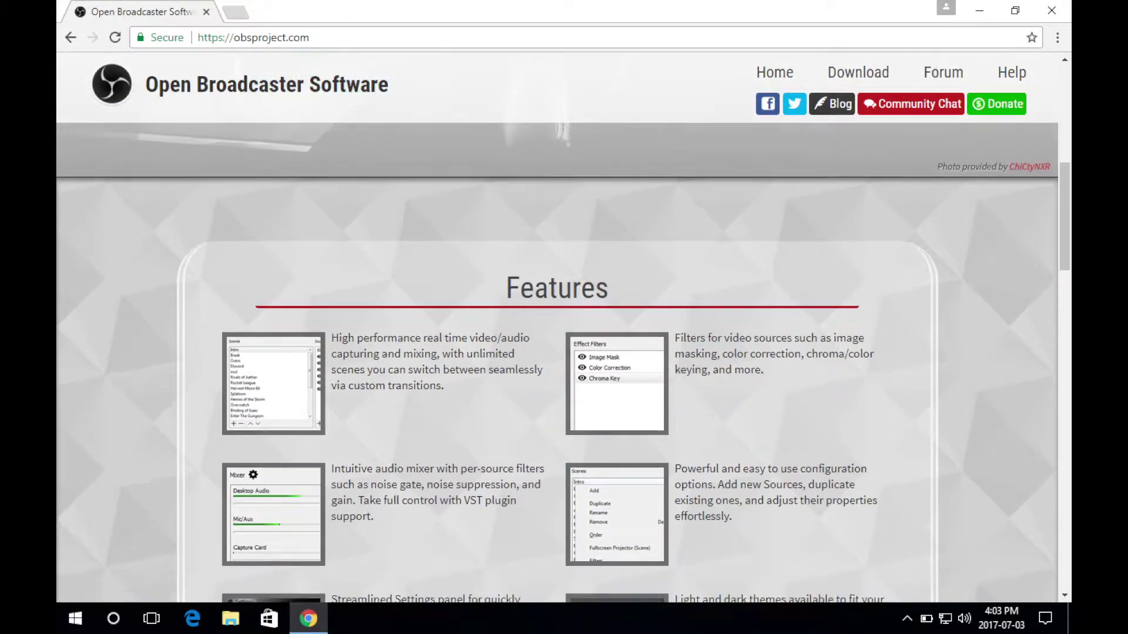
scroll(565, 353, down, 1)
scroll(564, 353, down, 1)
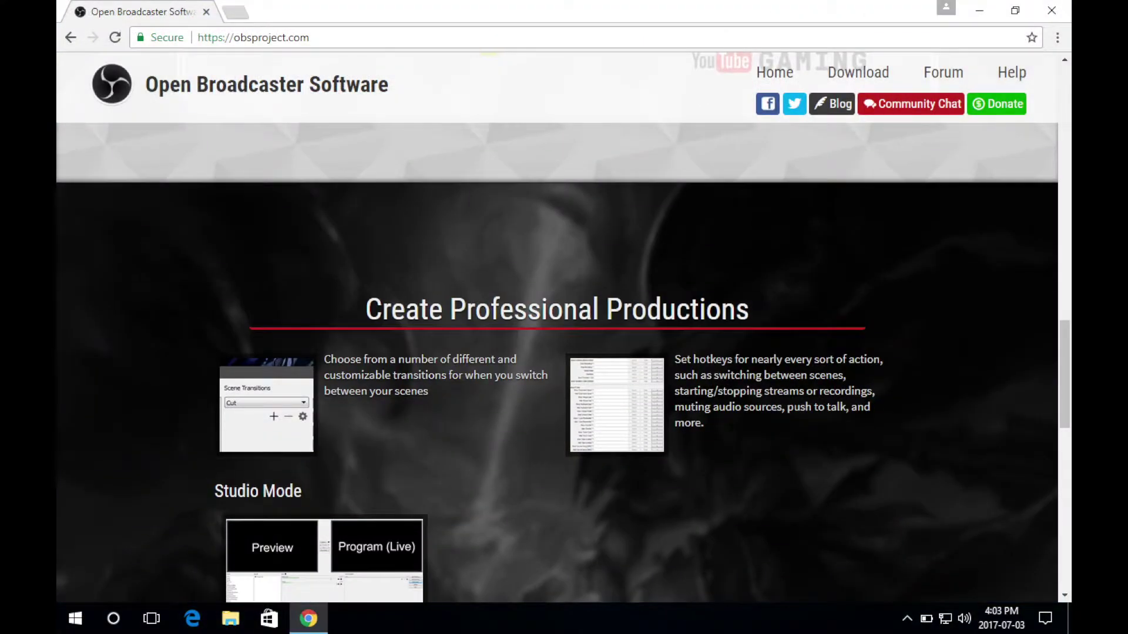
scroll(558, 352, down, 2)
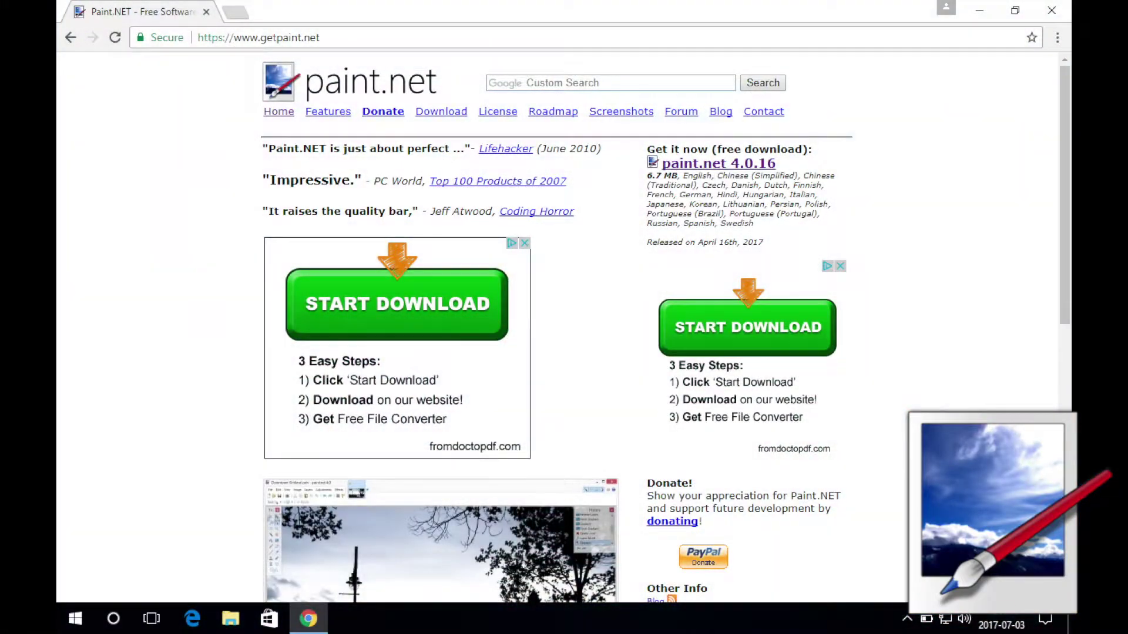
scroll(565, 327, down, 1)
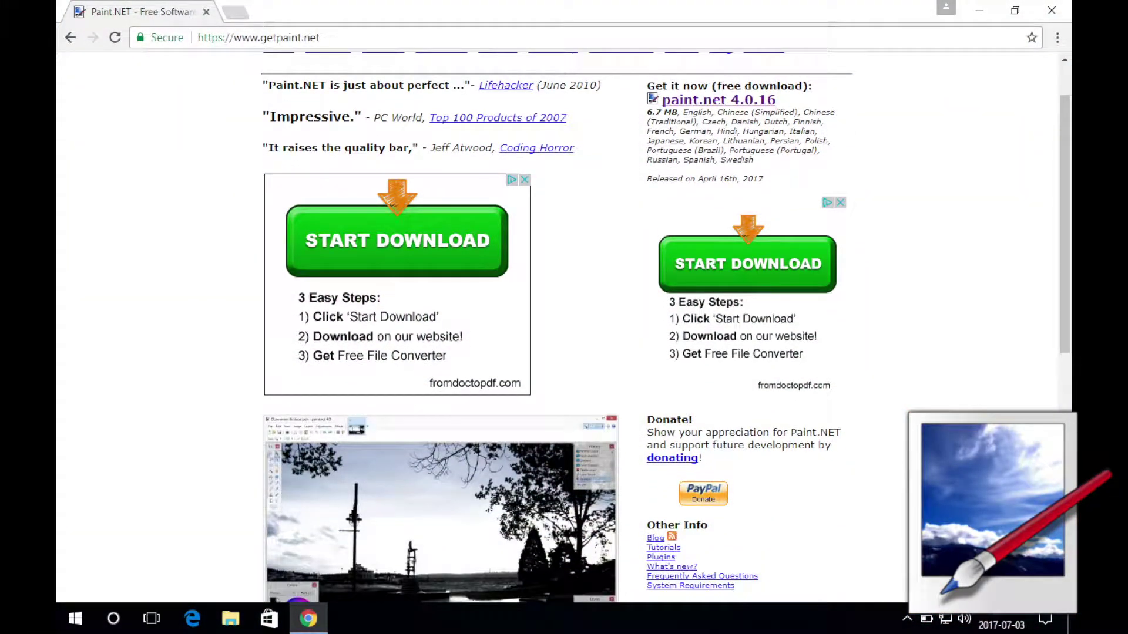
scroll(564, 326, down, 1)
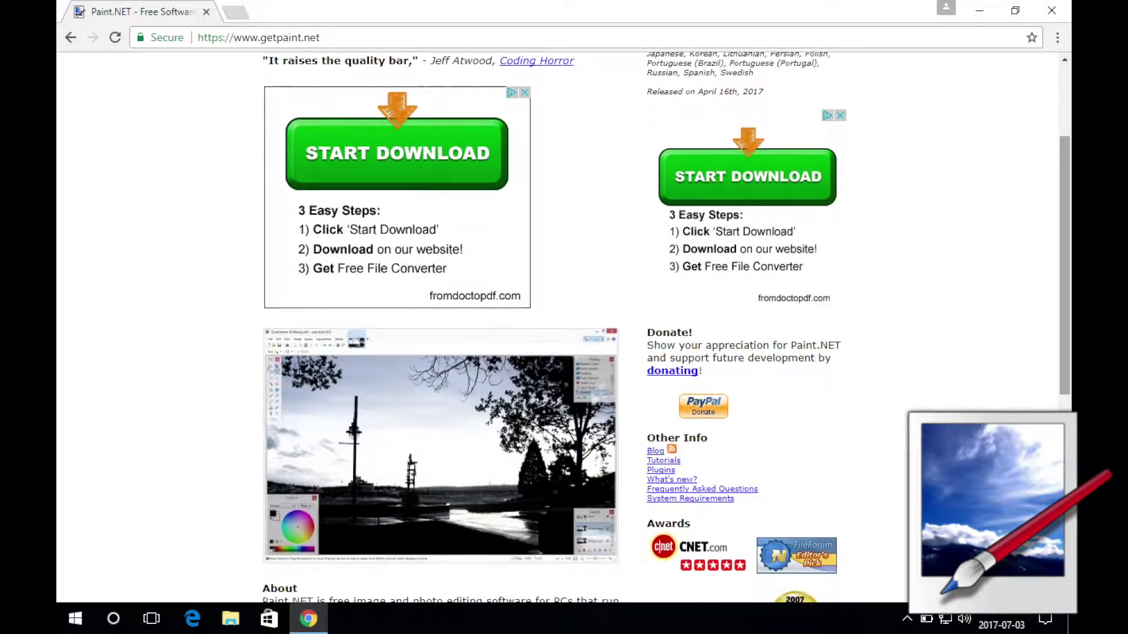
scroll(564, 327, down, 1)
scroll(565, 327, down, 1)
scroll(563, 326, down, 1)
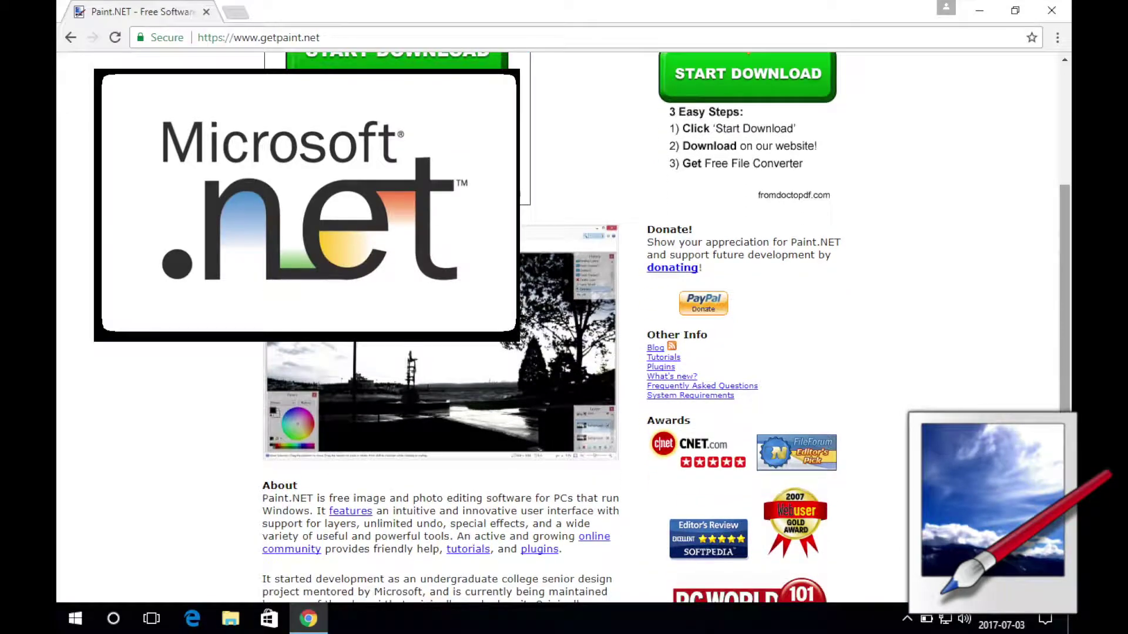
scroll(564, 327, down, 1)
scroll(564, 326, down, 1)
scroll(565, 327, down, 1)
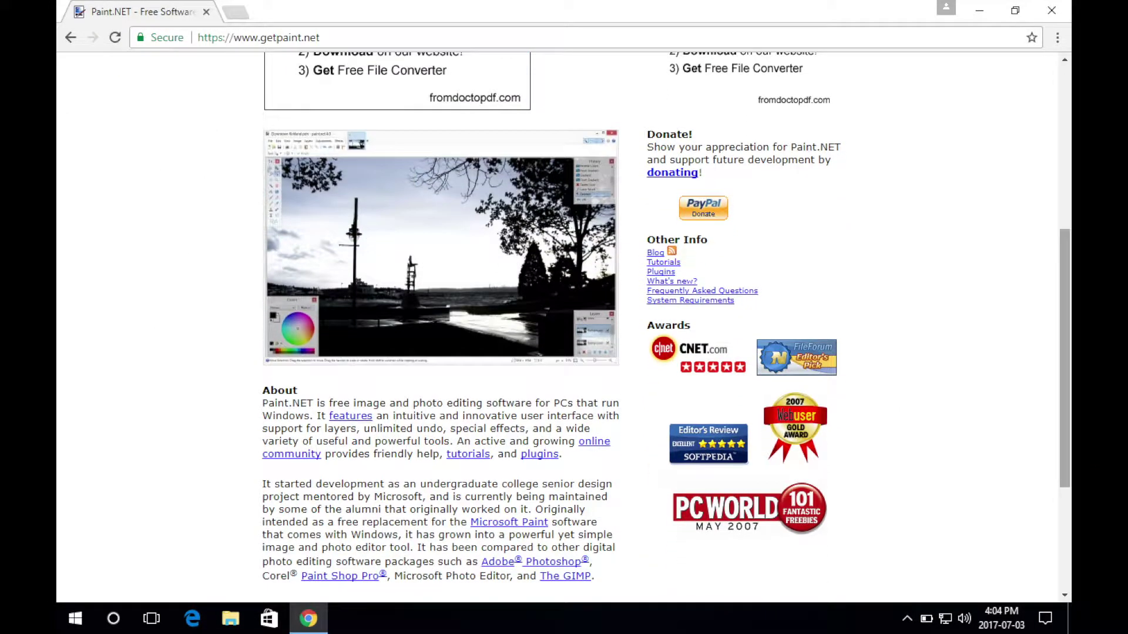
scroll(565, 326, down, 1)
scroll(564, 326, down, 1)
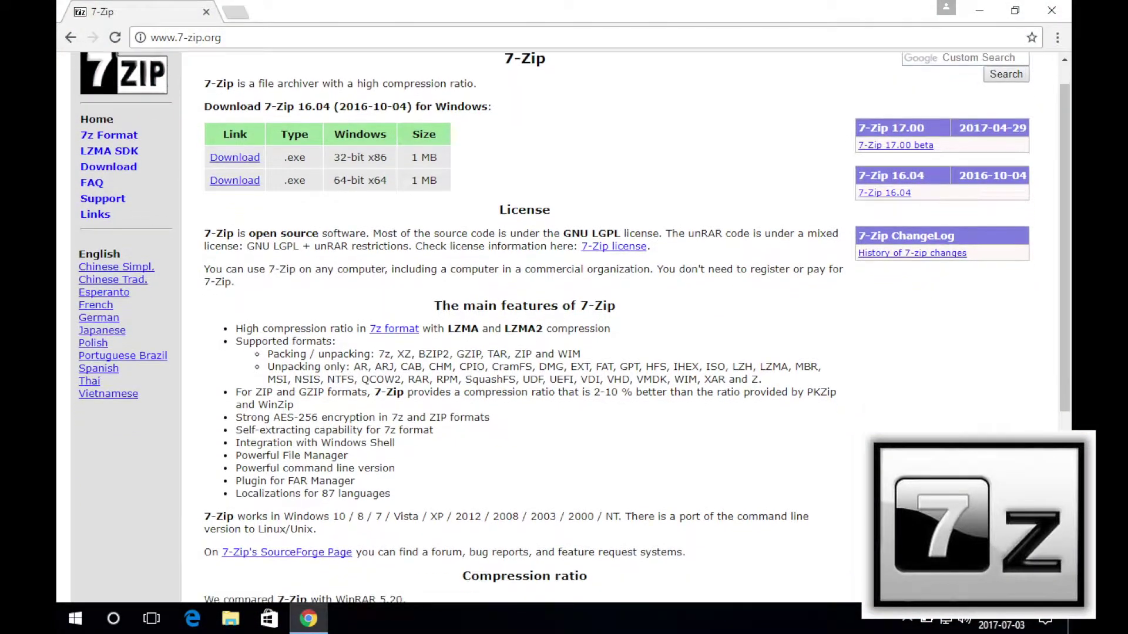
scroll(564, 353, down, 1)
scroll(565, 327, down, 1)
scroll(564, 326, down, 1)
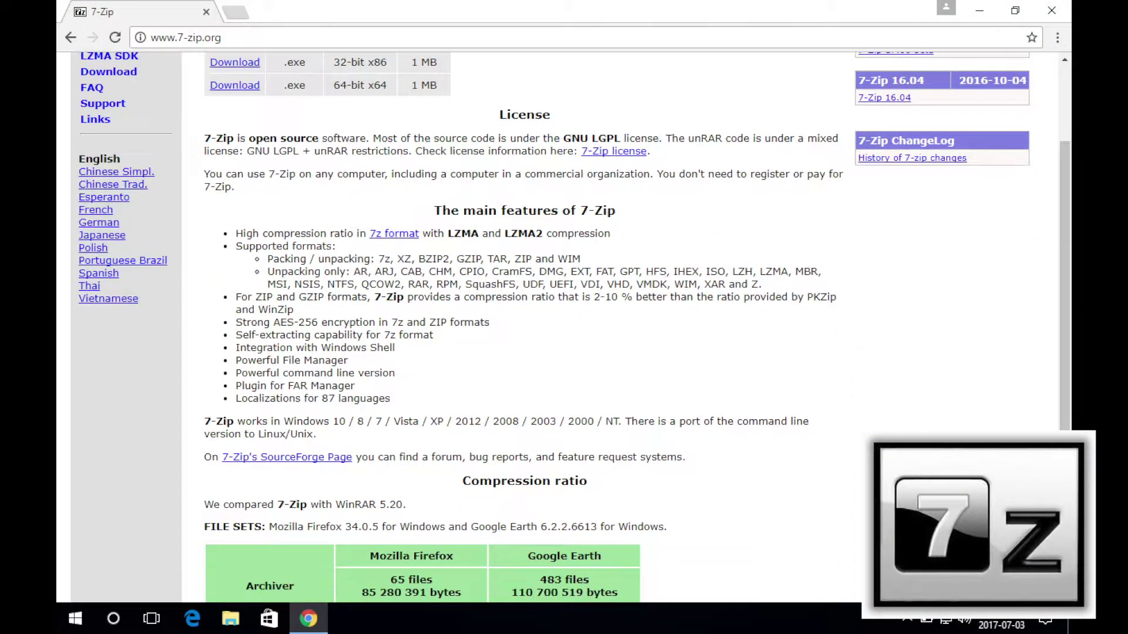
scroll(564, 326, down, 2)
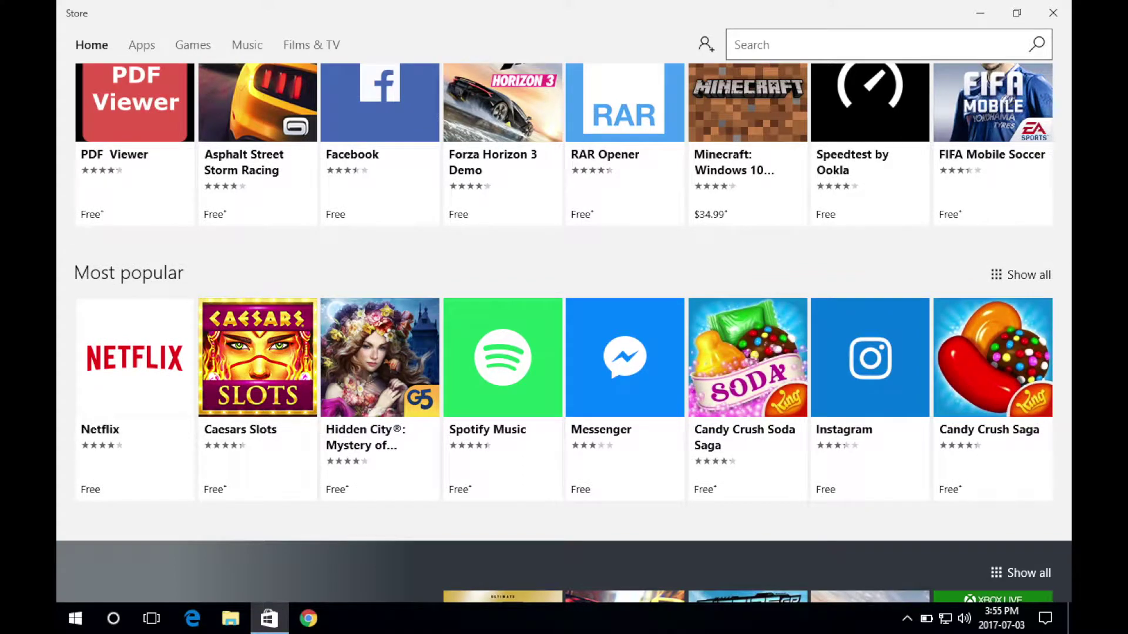
scroll(565, 353, down, 2)
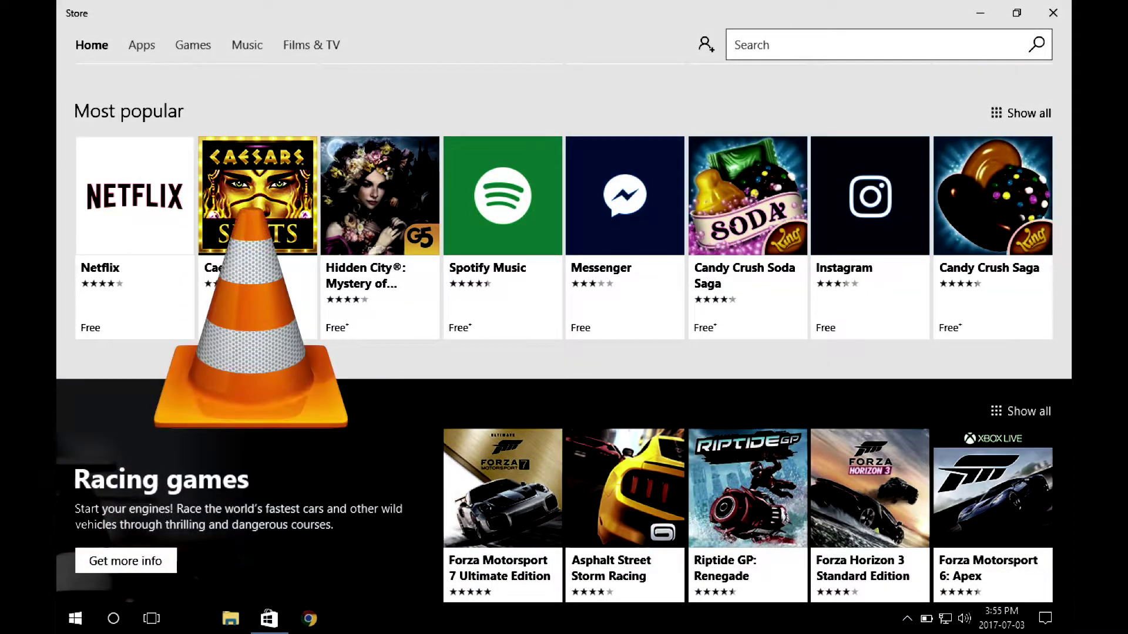
scroll(564, 353, down, 1)
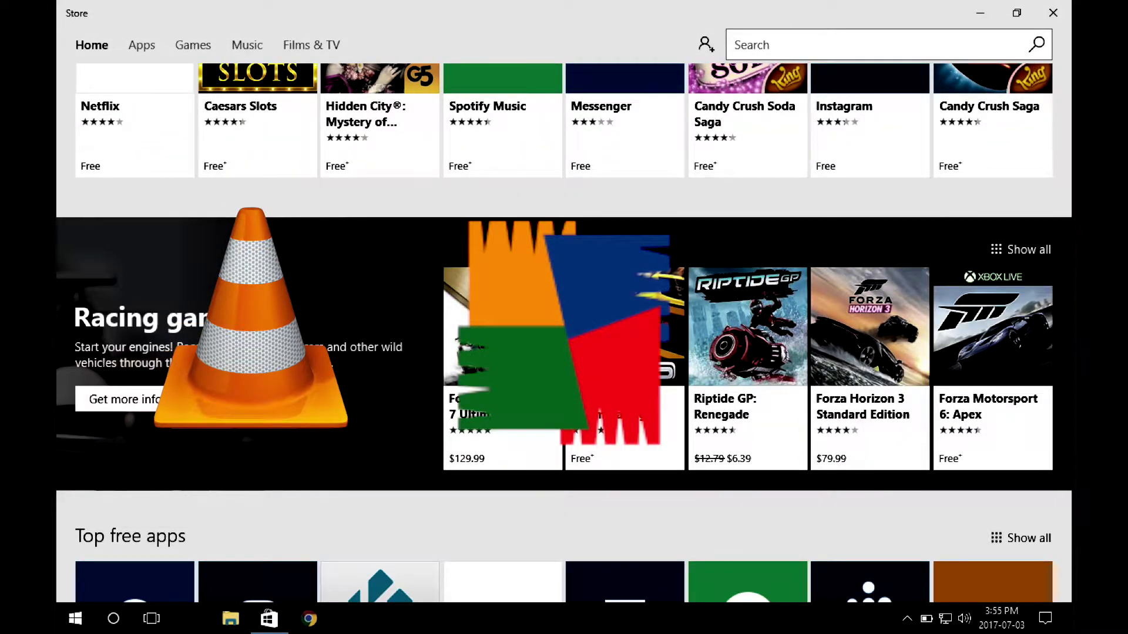
scroll(564, 353, down, 1)
scroll(564, 353, down, 1)
scroll(565, 352, down, 1)
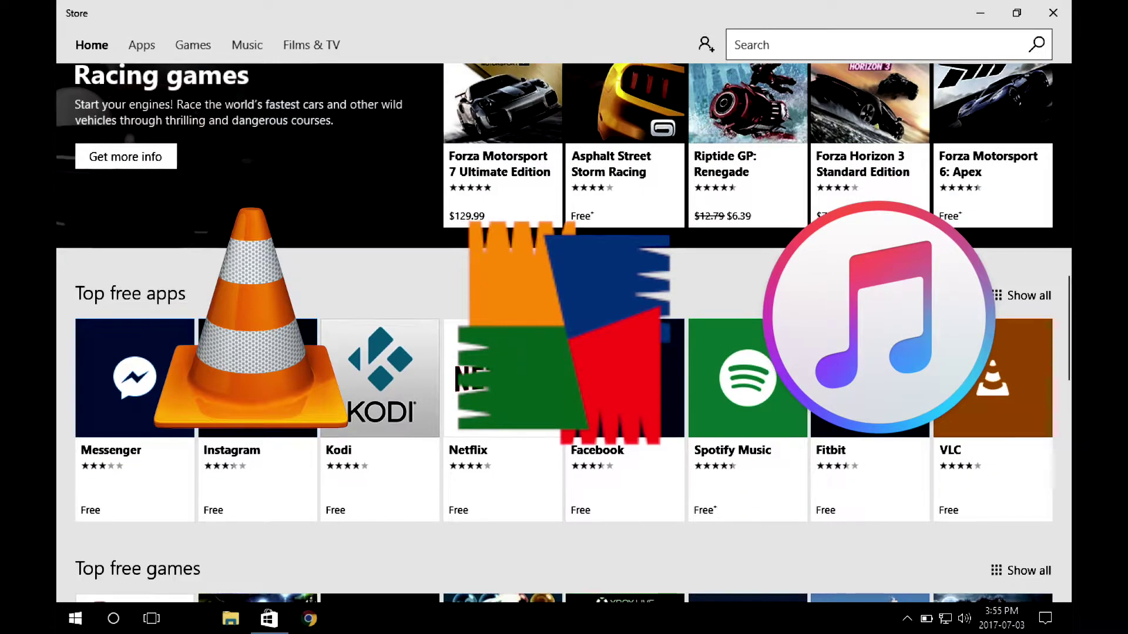
scroll(564, 353, down, 1)
scroll(563, 352, down, 1)
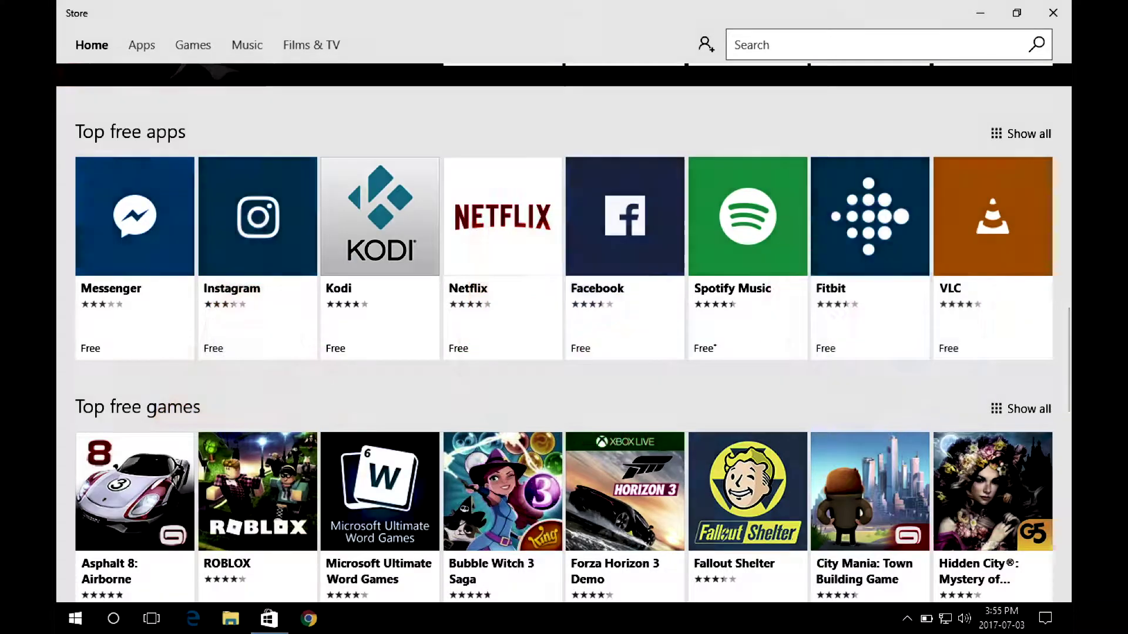
scroll(564, 352, down, 1)
scroll(564, 352, down, 1)
scroll(564, 353, down, 1)
scroll(564, 353, down, 1)
scroll(565, 353, down, 1)
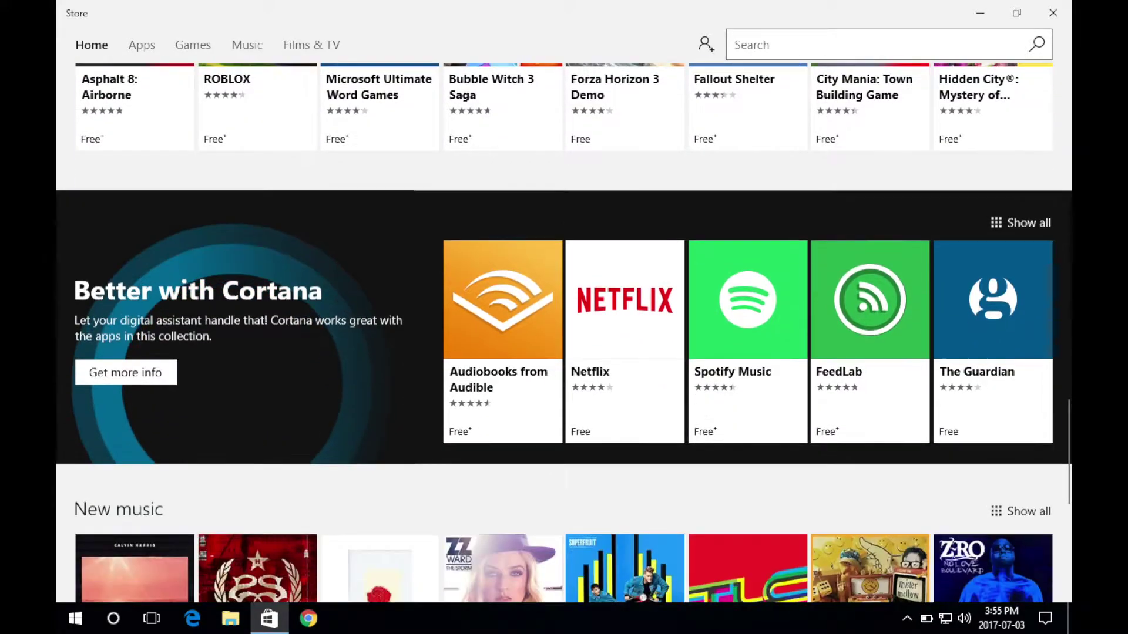